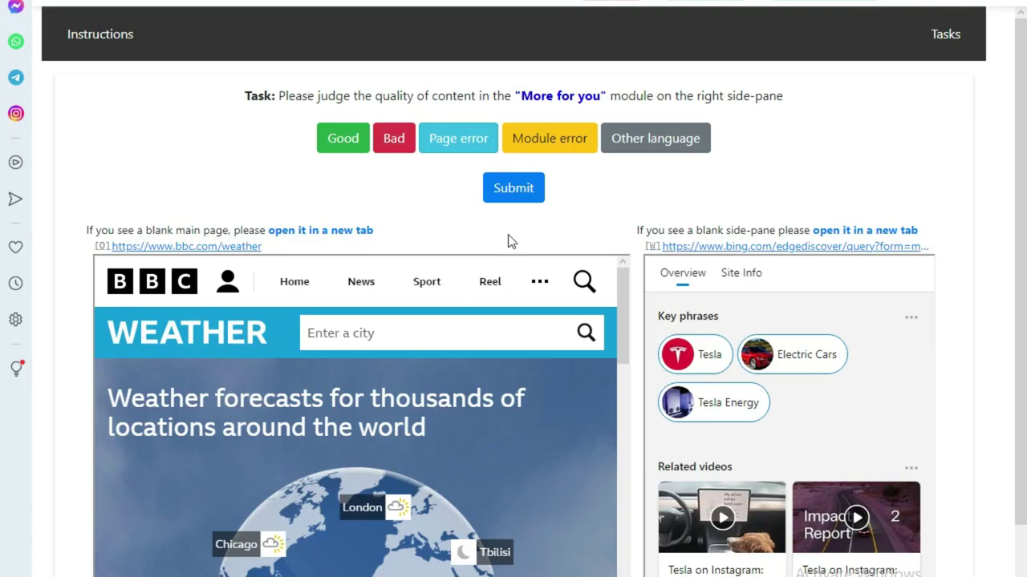
Scroll the Bing side pane down to the More for you module and select its heading.
scroll(507, 241, down, 3)
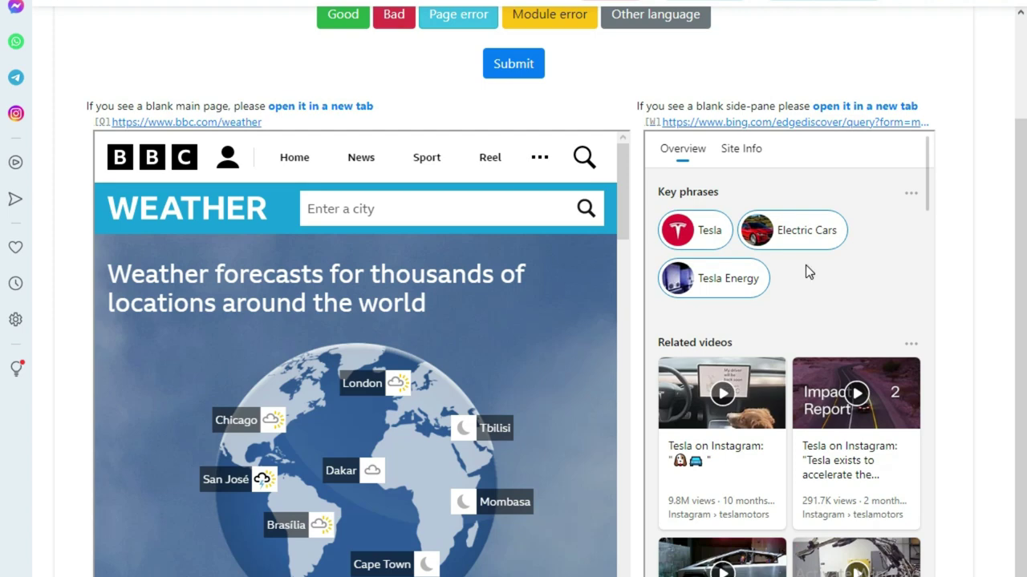
drag(928, 199, 926, 142)
scroll(522, 91, up, 2)
drag(519, 95, 599, 99)
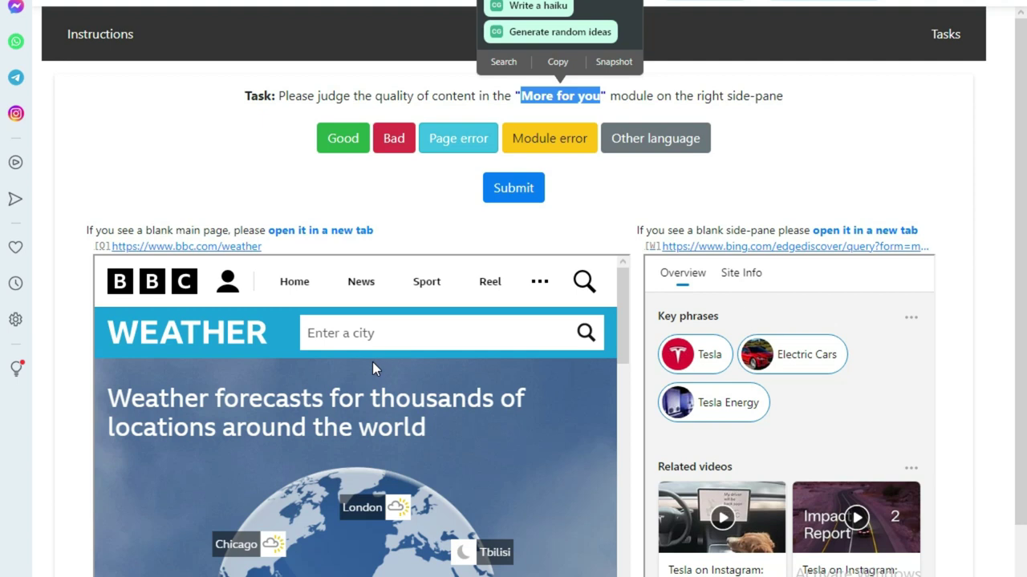
drag(928, 313, 922, 403)
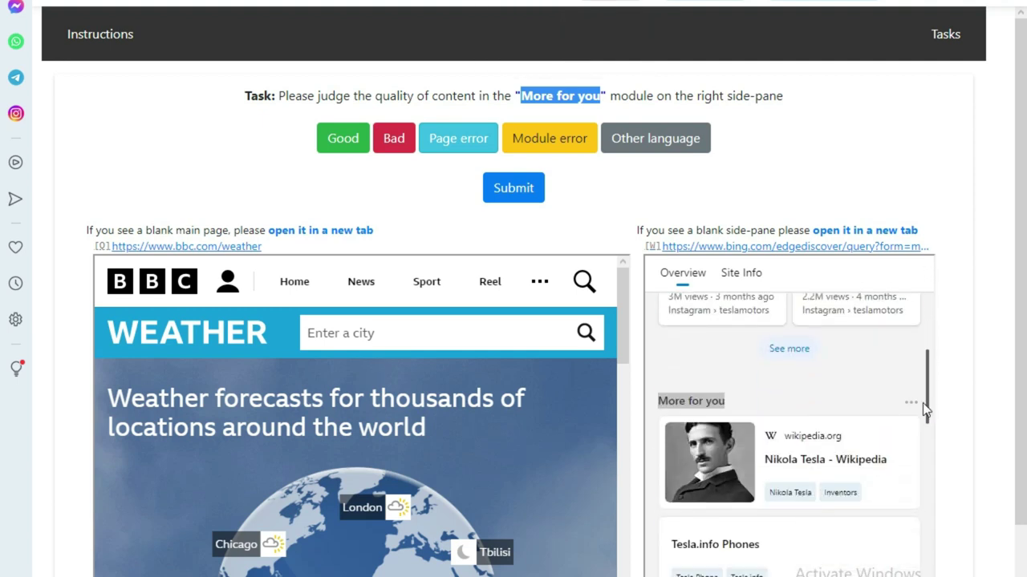
drag(657, 401, 771, 400)
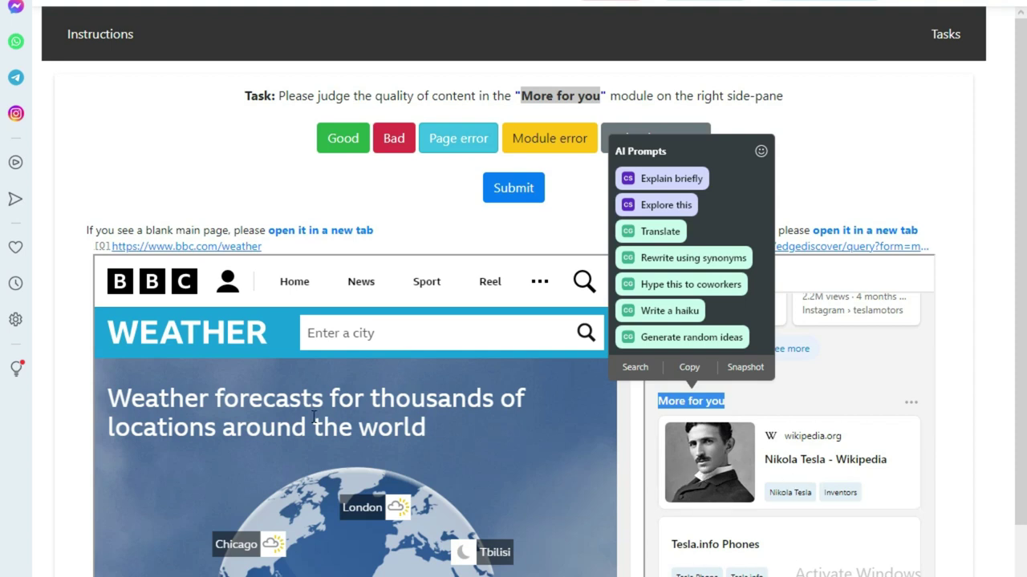
click(919, 148)
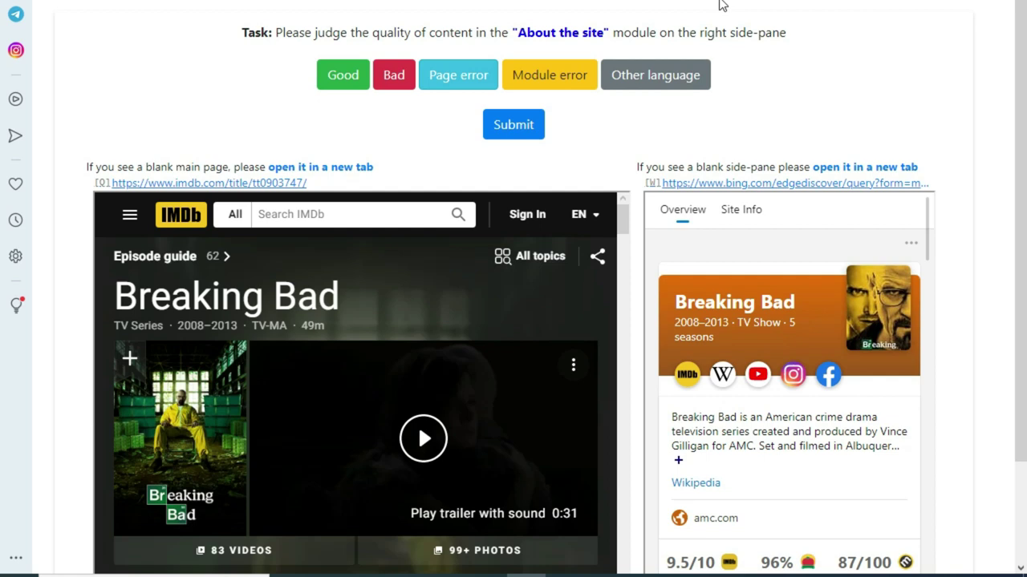
Review the IMDb side pane's Site Info and submit a Good rating for About the site.
scroll(932, 245, down, 10)
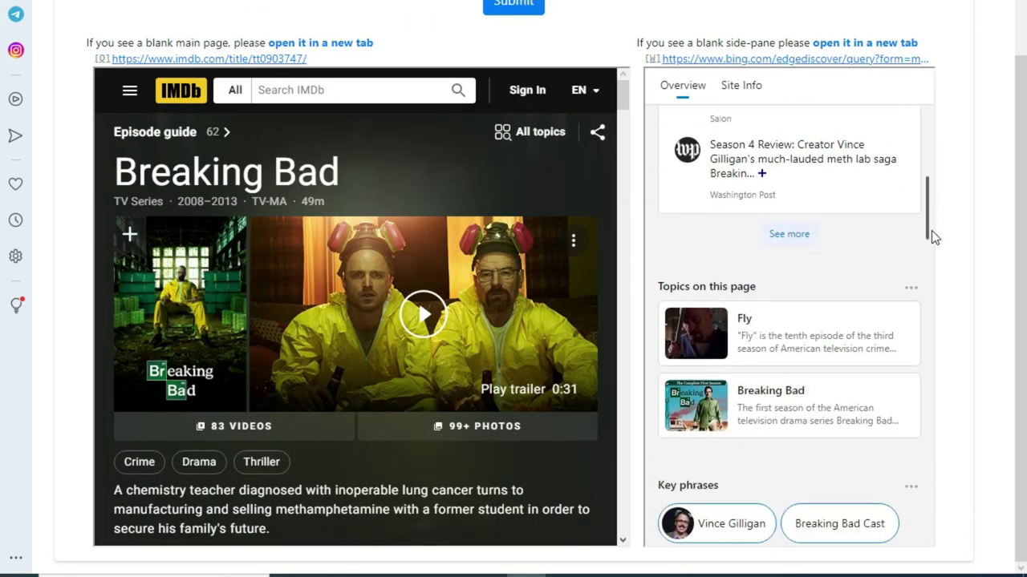
scroll(932, 247, down, 7)
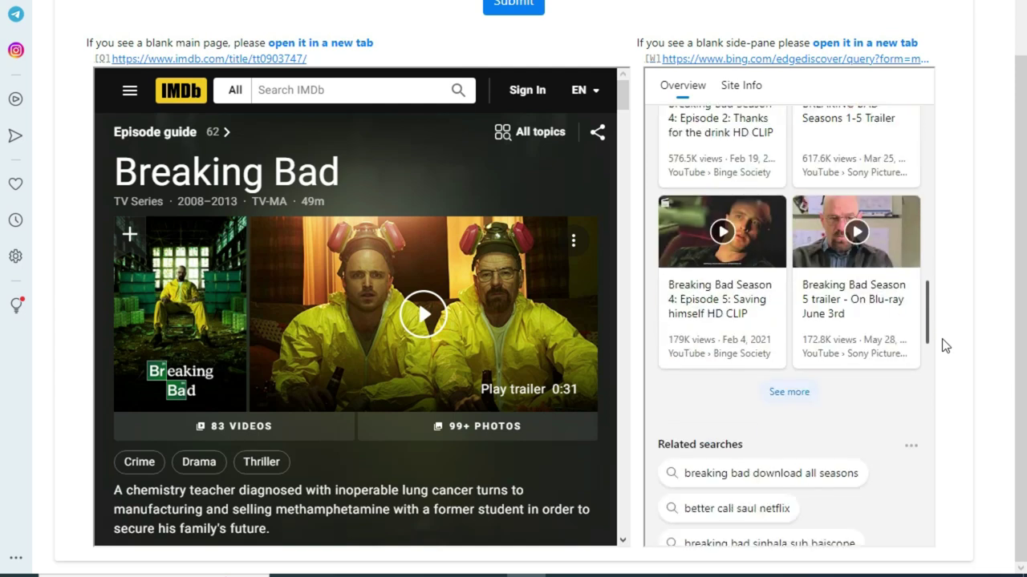
scroll(945, 353, down, 5)
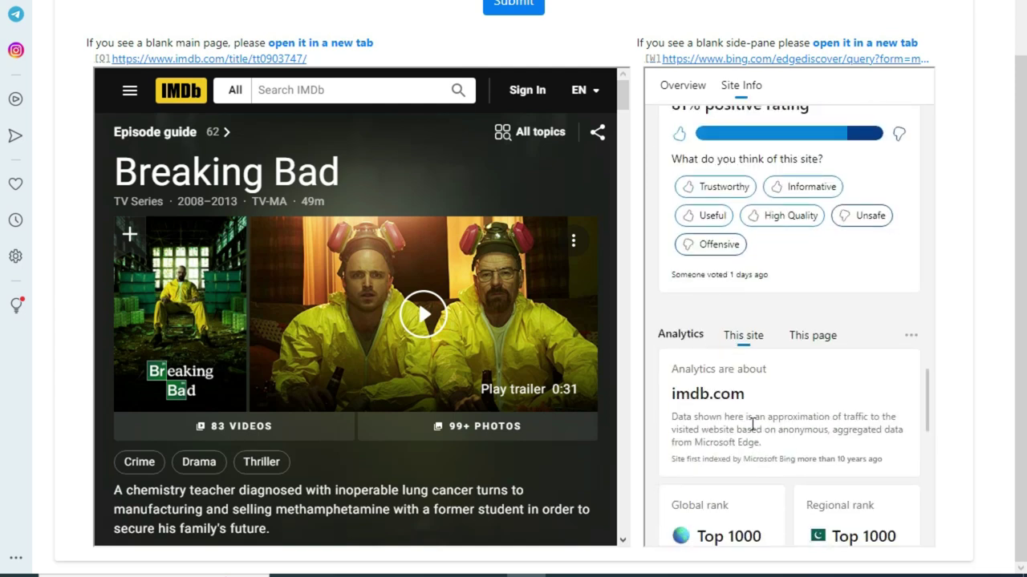
scroll(928, 396, down, 3)
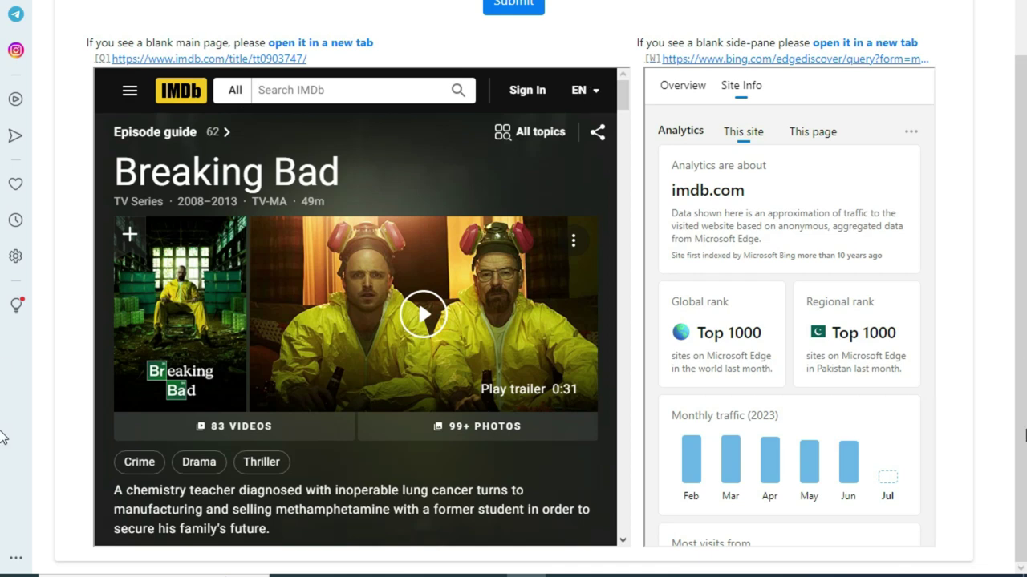
scroll(359, 143, up, 3)
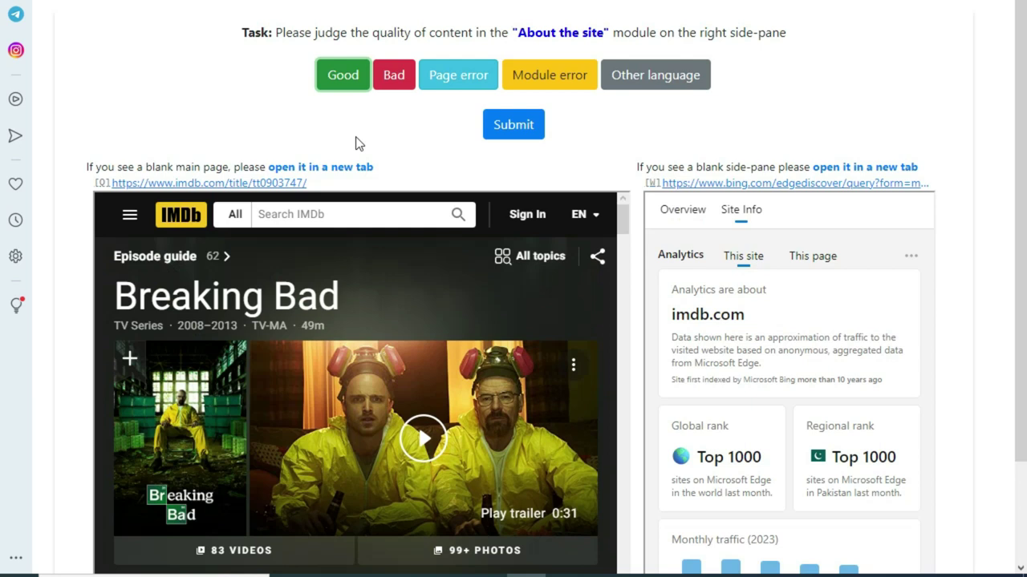
click(513, 127)
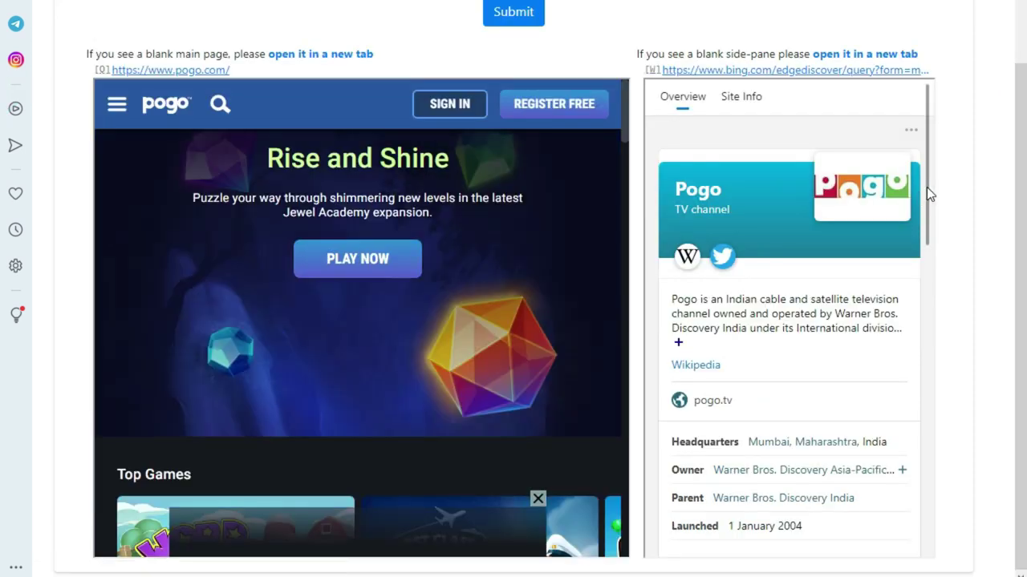
Review Pogo's side pane and submit a Bad rating for its Knowledge Card.
scroll(929, 200, down, 1)
drag(930, 210, 924, 543)
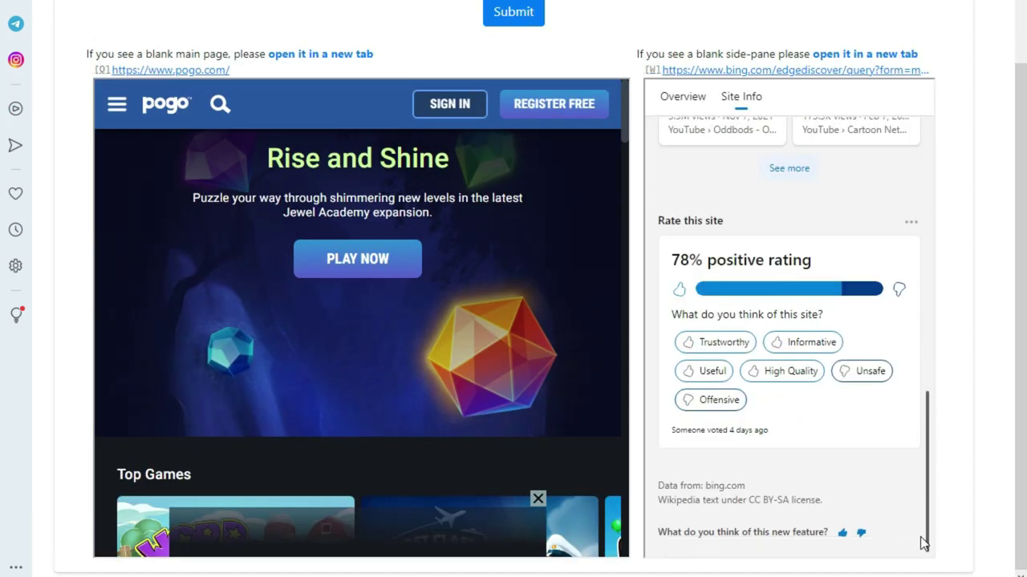
drag(926, 499, 957, 123)
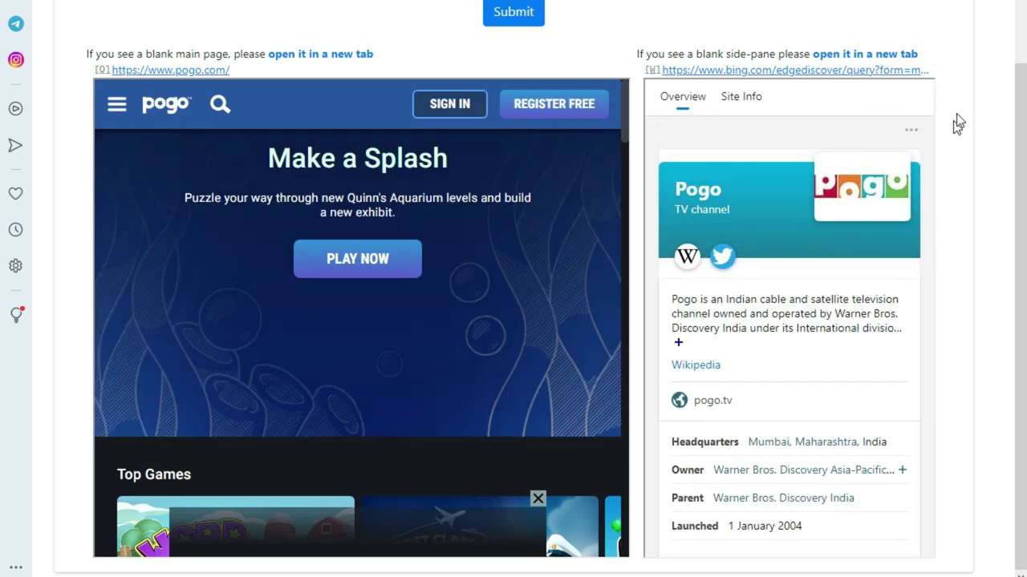
mouse_move(1019, 204)
mouse_down()
mouse_move(2, 474)
mouse_move(1016, 251)
mouse_move(1017, 187)
mouse_up()
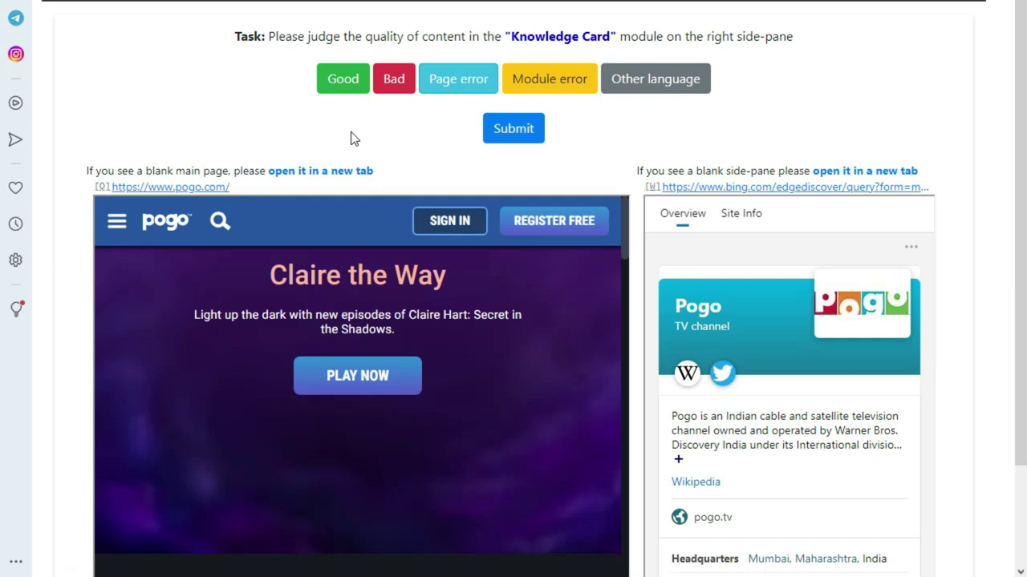
click(395, 85)
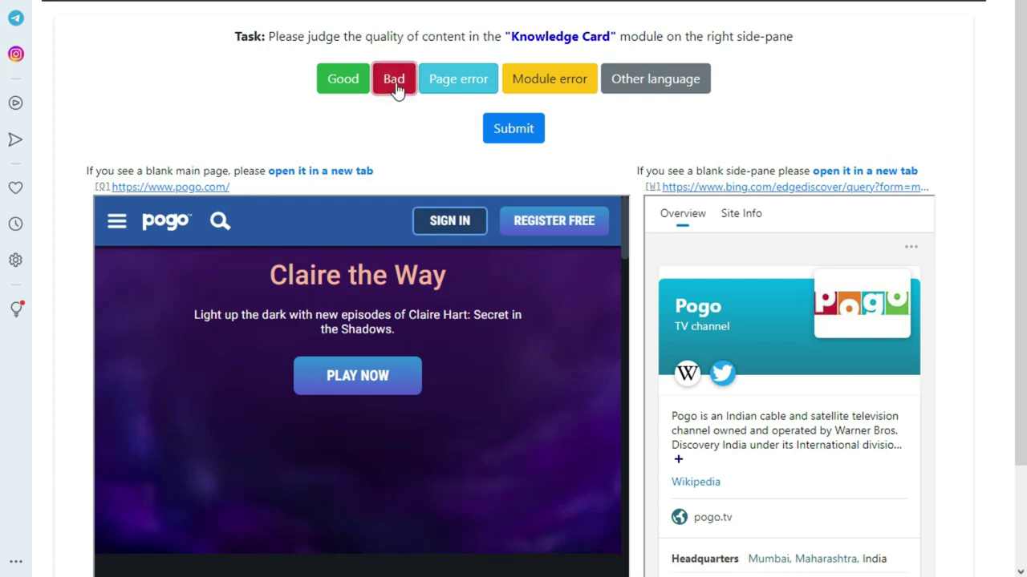
click(518, 137)
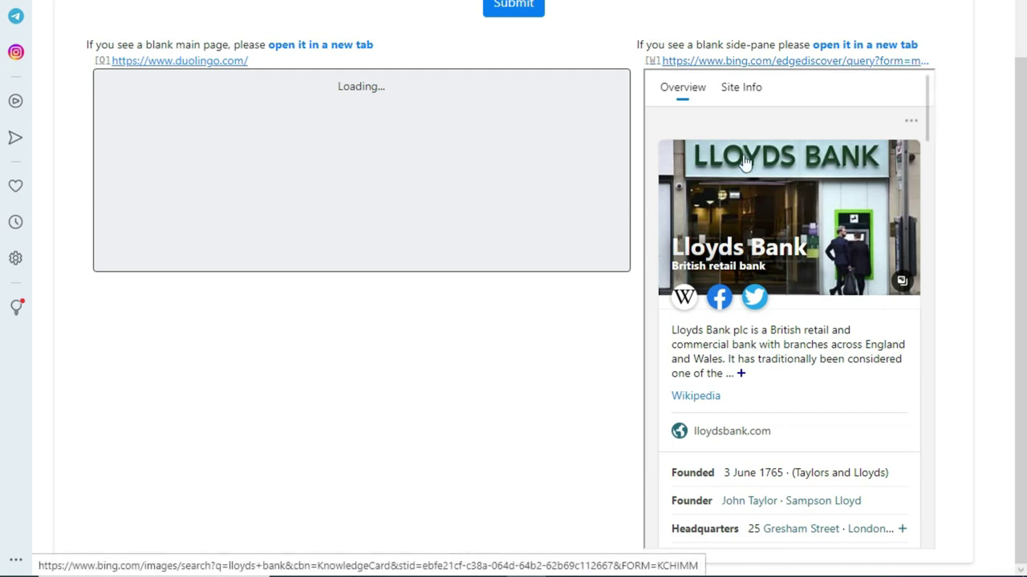
Check the duolingo.com main page, then return to the rating task page.
click(212, 62)
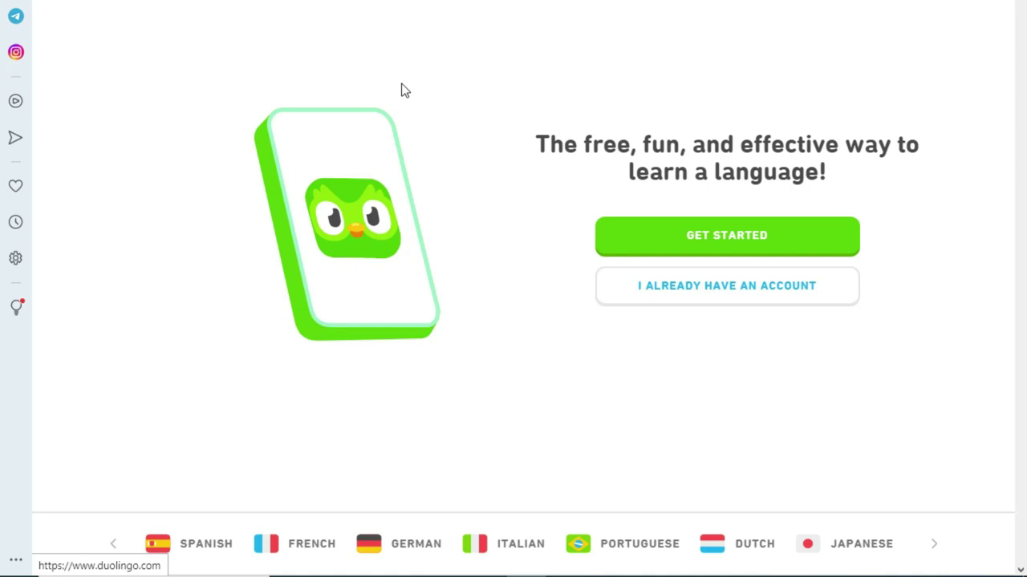
key(ctrl+w)
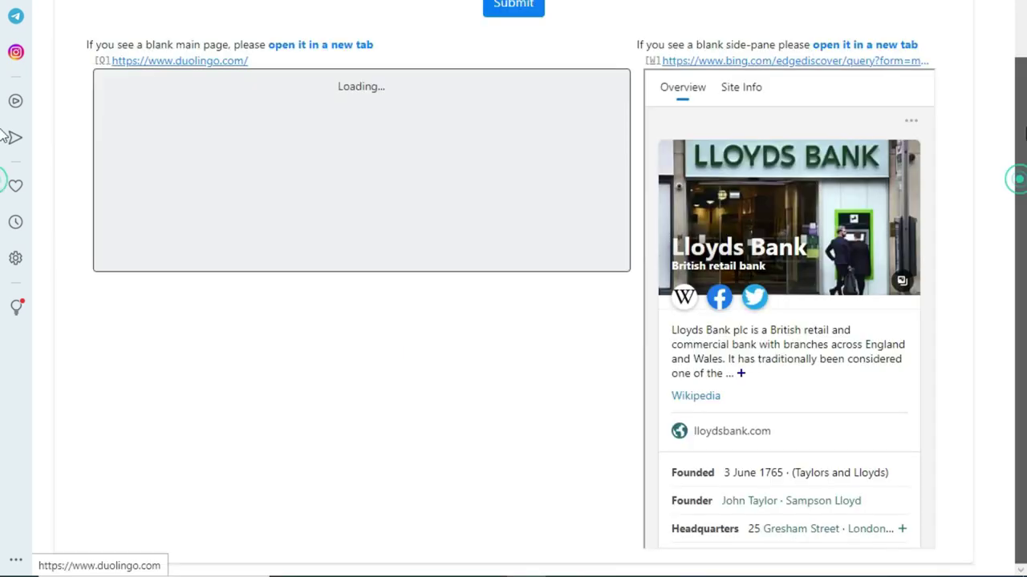
scroll(963, 113, up, 1)
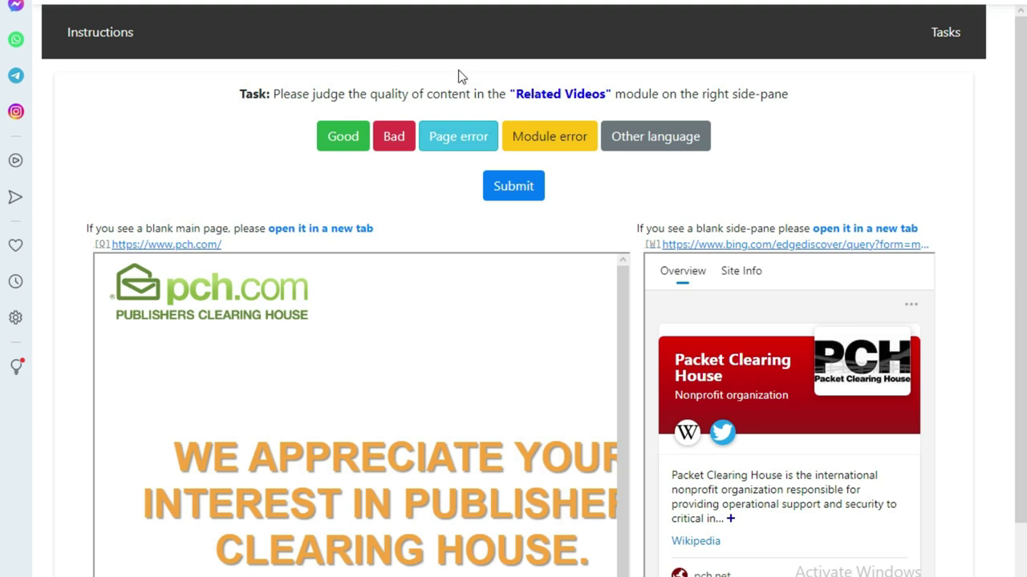
Scan the pch.com side pane for Related Videos and rate that module as Module error.
drag(518, 94, 615, 87)
click(751, 134)
scroll(968, 273, down, 2)
scroll(932, 248, down, 3)
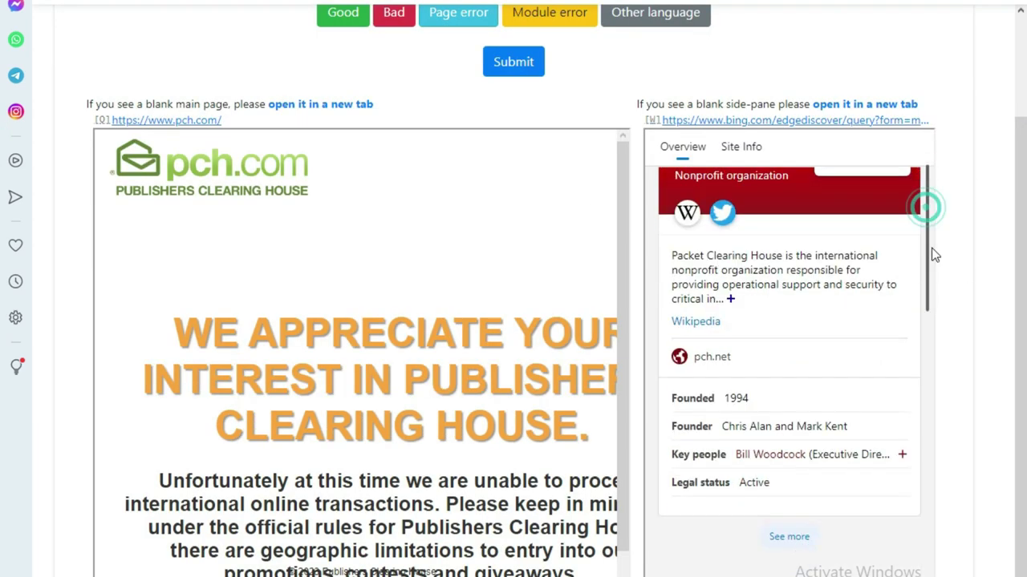
scroll(942, 293, down, 8)
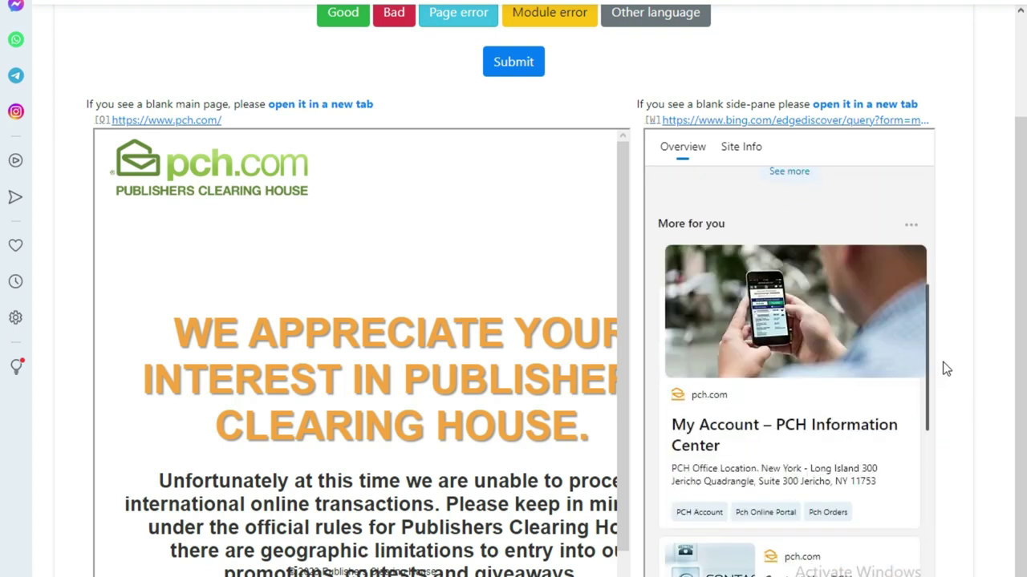
scroll(952, 371, up, 6)
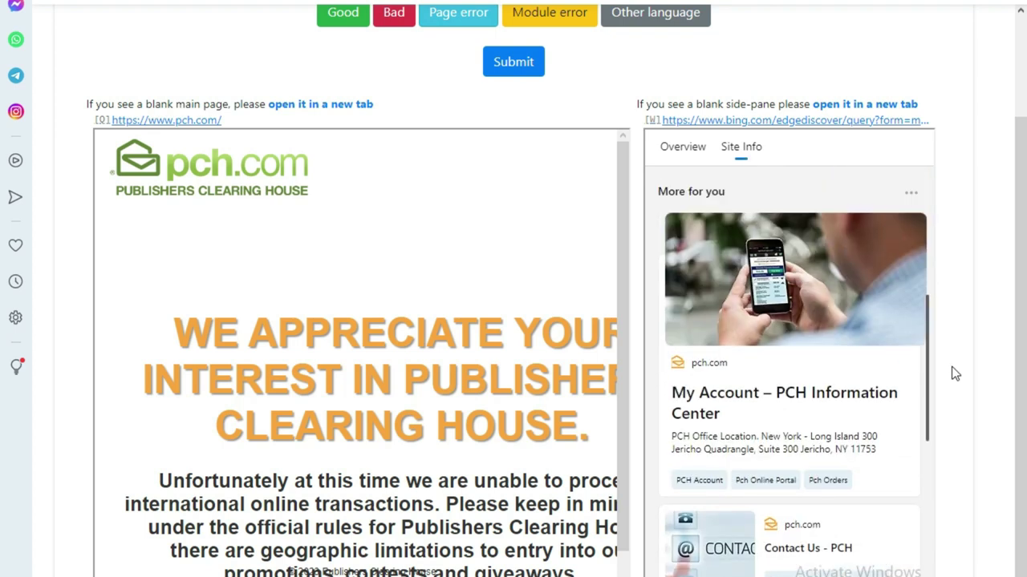
scroll(951, 489, down, 7)
drag(954, 482, 960, 64)
scroll(961, 64, up, 2)
click(570, 150)
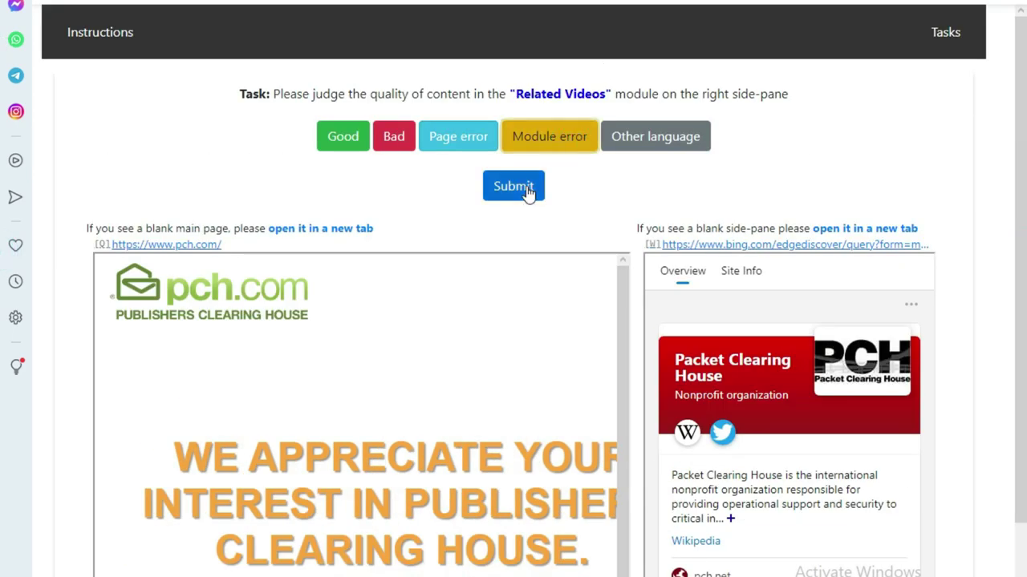